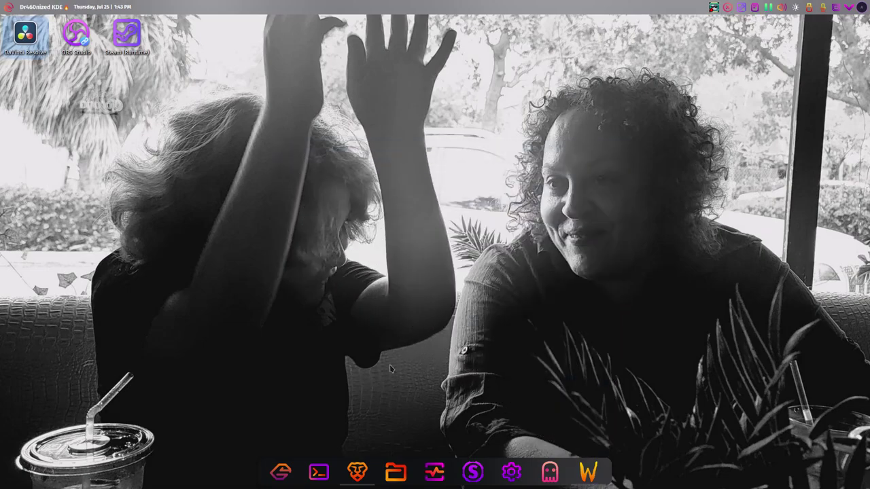
# Step: Restore the Brave window showing the paused YouTube video from the dock
pyautogui.click(357, 471)
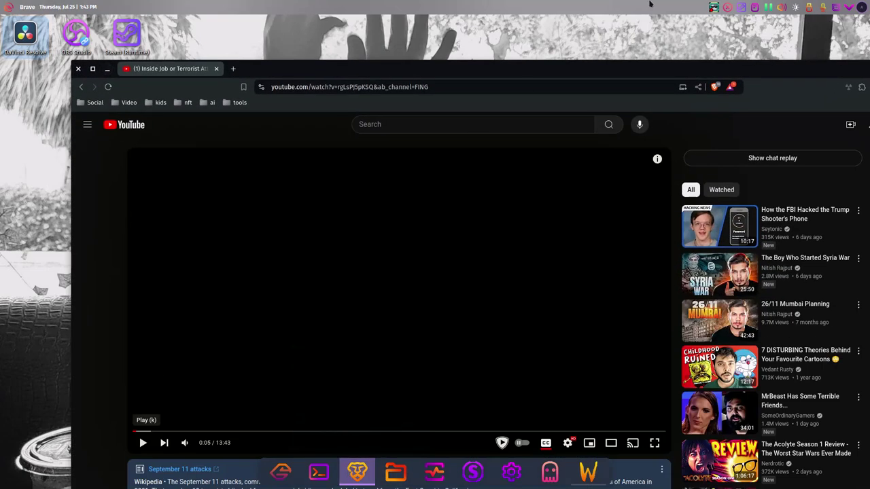
# Step: Maximize the Brave window to fill the screen
pyautogui.doubleClick(766, 74)
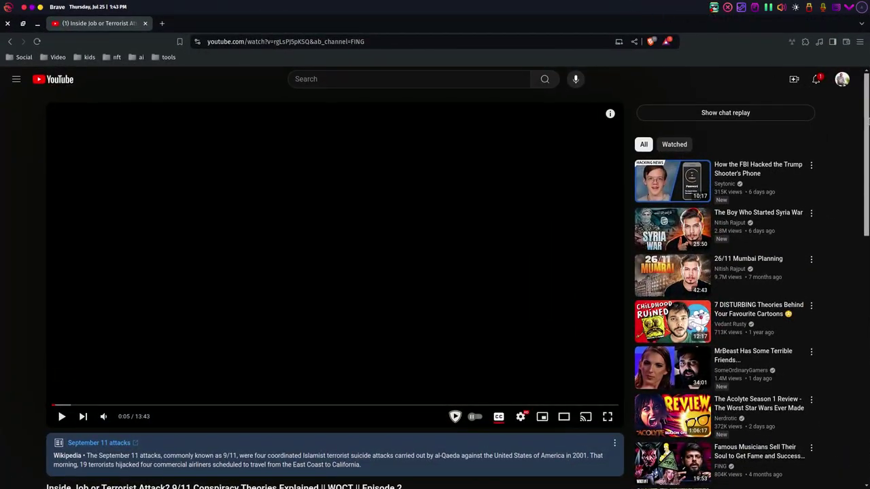
pyautogui.scroll(-3, 340, 272)
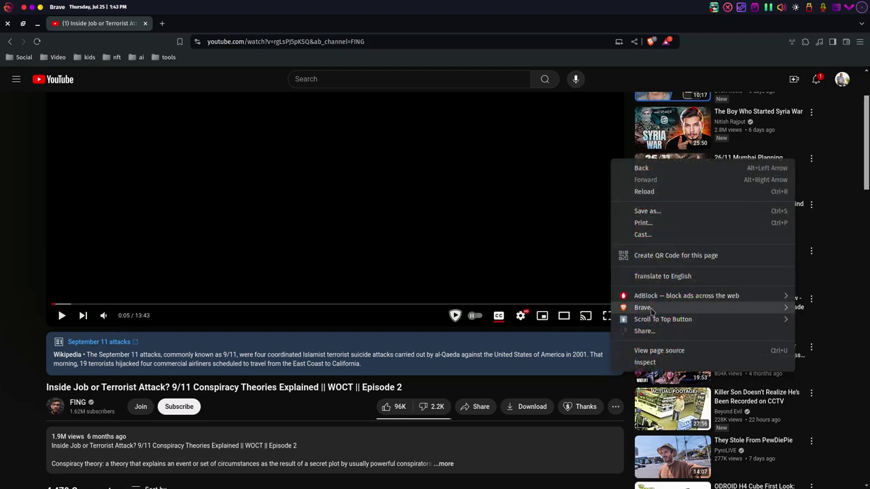
# Step: Start Brave's element picker to choose a YouTube page element to hide
pyautogui.click(583, 310)
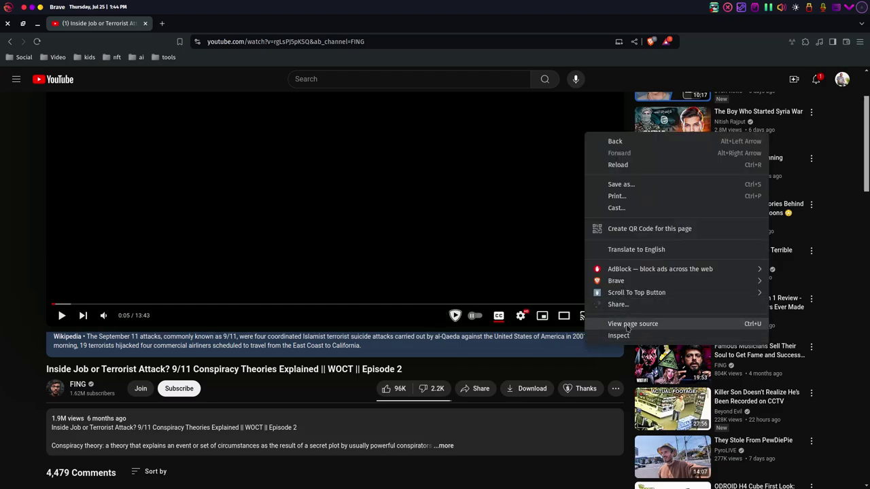
pyautogui.moveTo(643, 307)
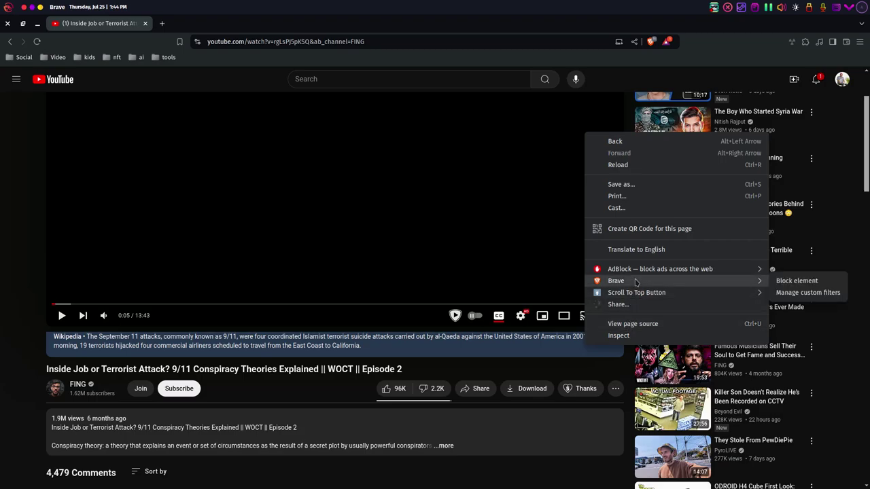
# Step: Choose Brave's Block element option to target the Wikipedia September 11 attacks panel
pyautogui.click(797, 280)
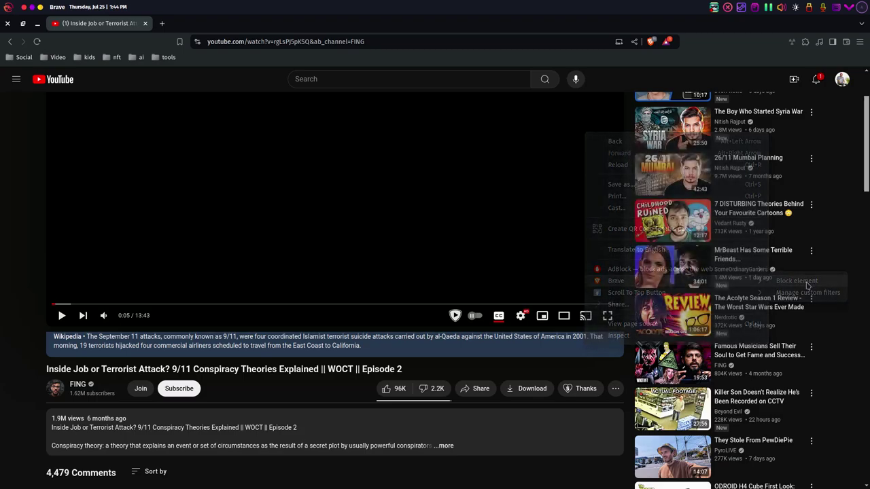